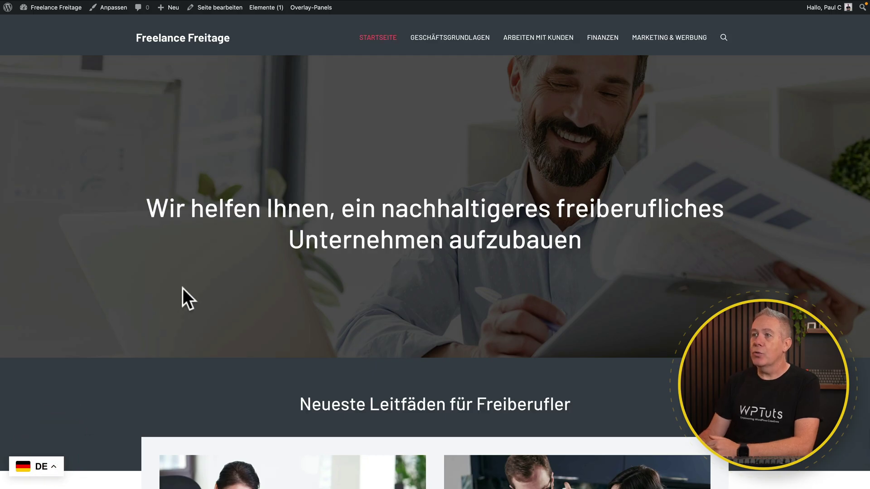
# Step: Look through the German version of the home page and the article about freelance web design contracts
pyautogui.scroll(-9, 183, 289)
pyautogui.scroll(-9, 183, 292)
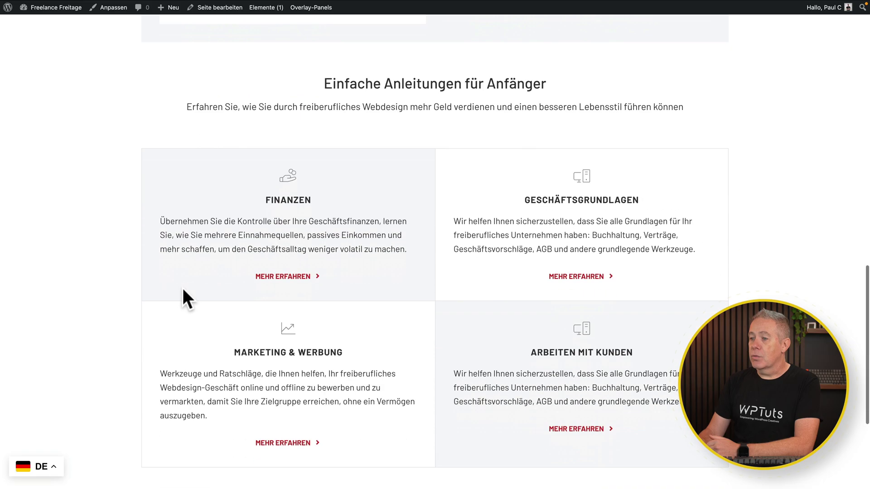
pyautogui.scroll(-4, 183, 289)
pyautogui.scroll(15, 183, 289)
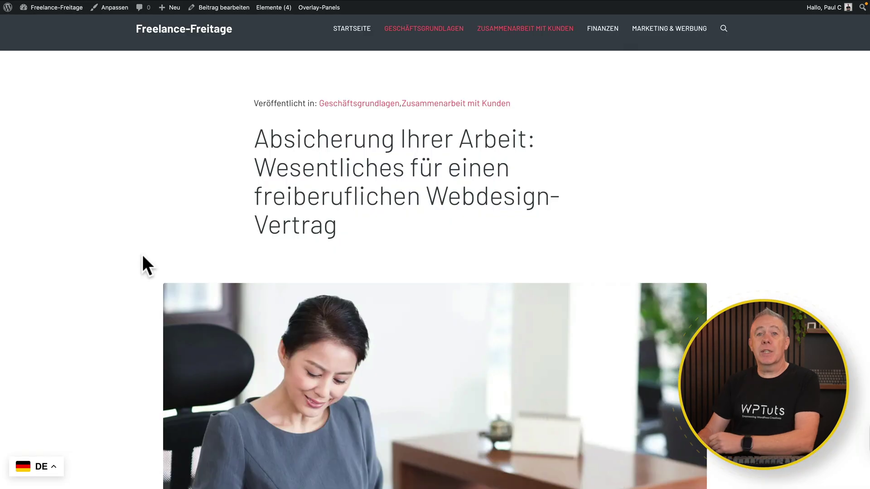
pyautogui.scroll(-5, 142, 255)
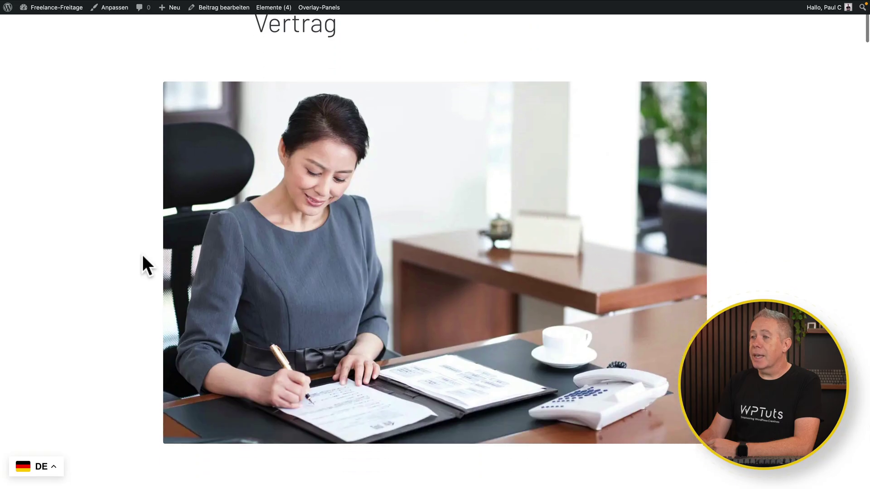
pyautogui.scroll(-9, 143, 256)
pyautogui.scroll(-6, 142, 255)
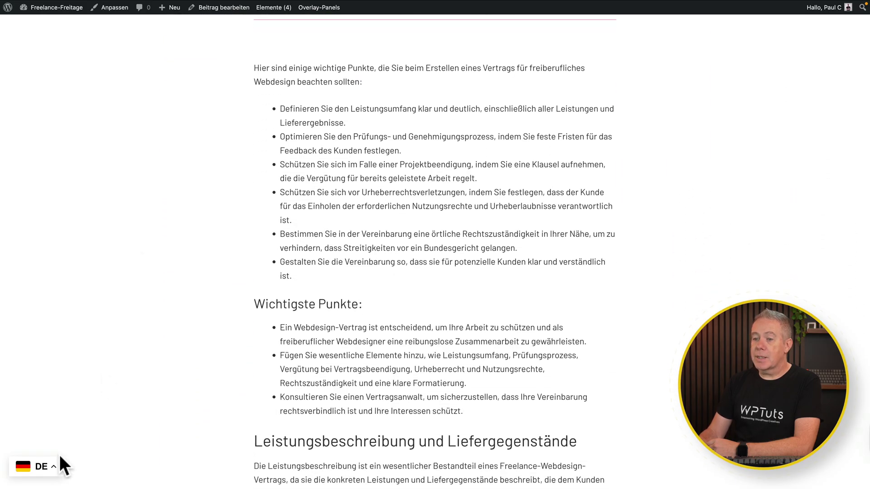
# Step: Switch the contract article's language from German to French and read back up through the translated text
pyautogui.click(54, 467)
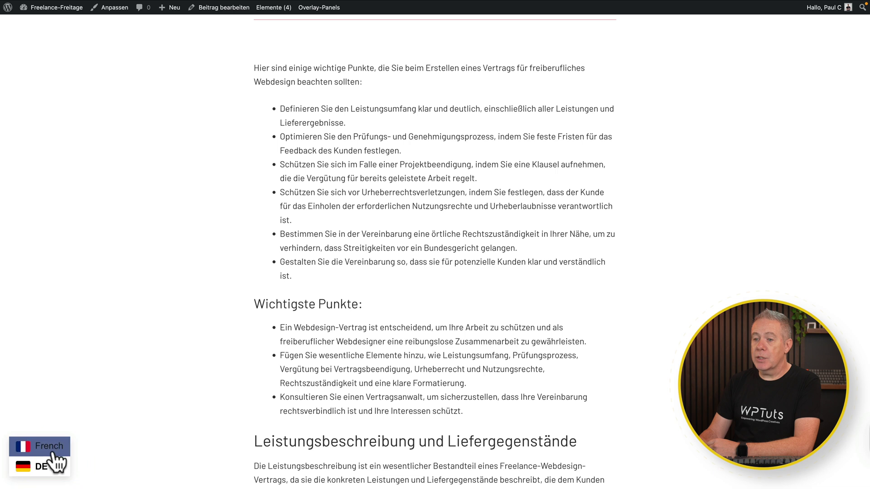
pyautogui.click(54, 450)
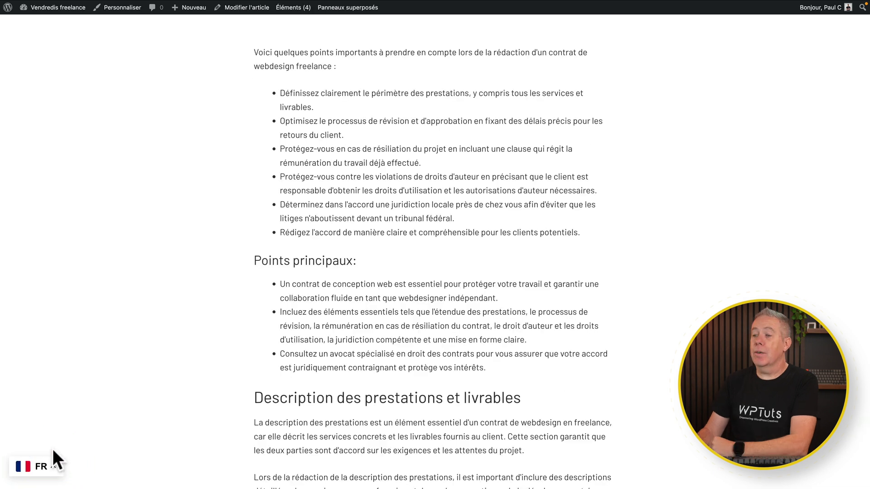
pyautogui.scroll(2, 53, 449)
pyautogui.scroll(9, 53, 450)
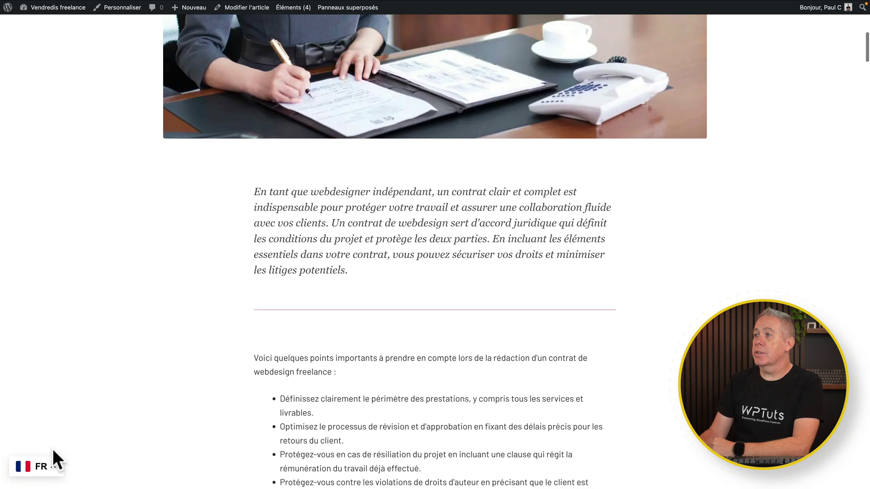
pyautogui.scroll(6, 52, 449)
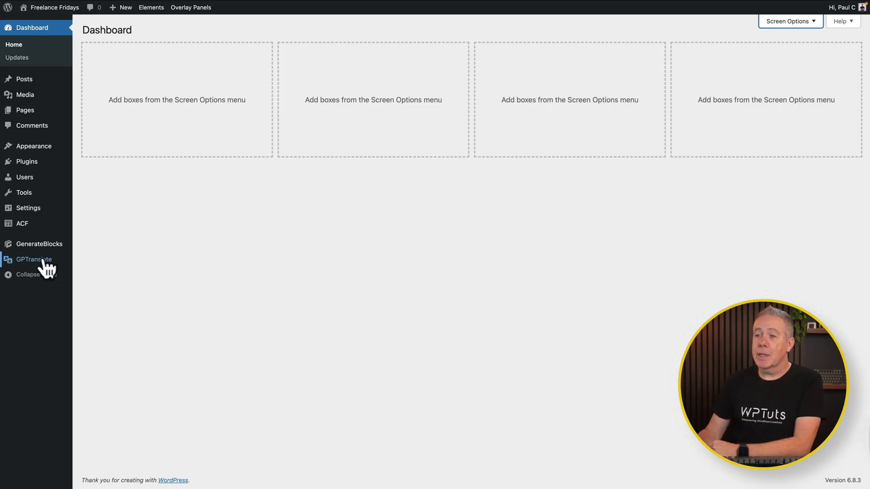
# Step: Open the GPTranslate translations and compare the page link slug with the translated URL slug of the German marketing-promotion category entry
pyautogui.moveTo(42, 261)
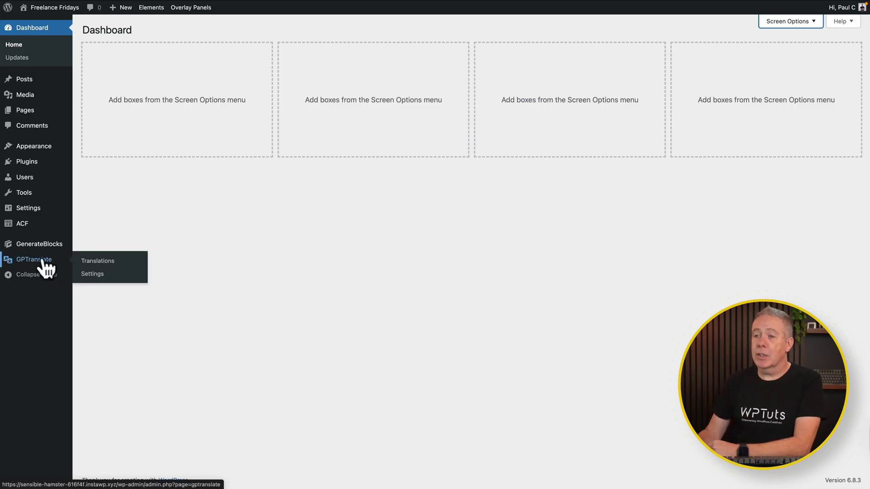
pyautogui.click(88, 261)
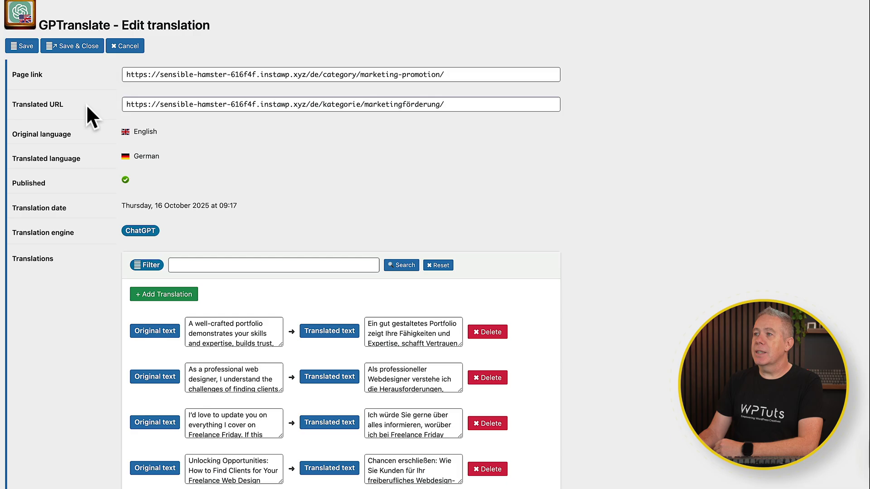
pyautogui.moveTo(446, 74); pyautogui.dragTo(355, 74)
pyautogui.click(357, 74)
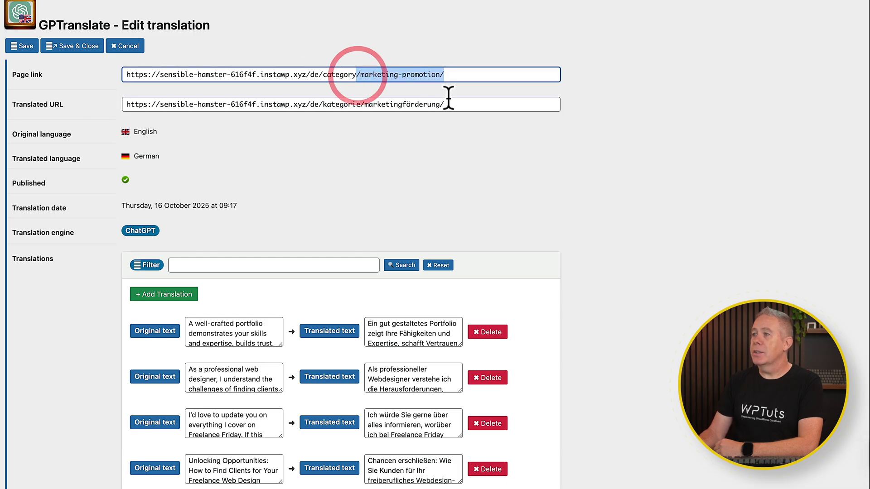
pyautogui.click(457, 107)
pyautogui.moveTo(457, 107); pyautogui.dragTo(365, 107)
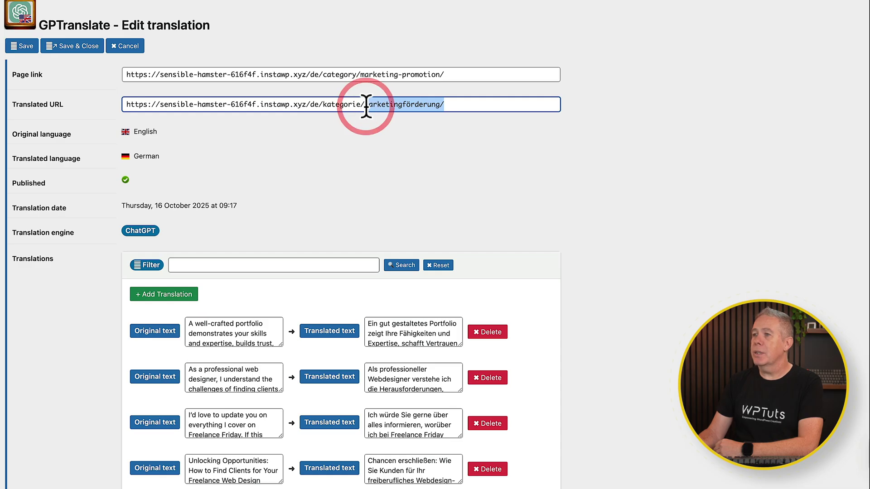
pyautogui.click(338, 162)
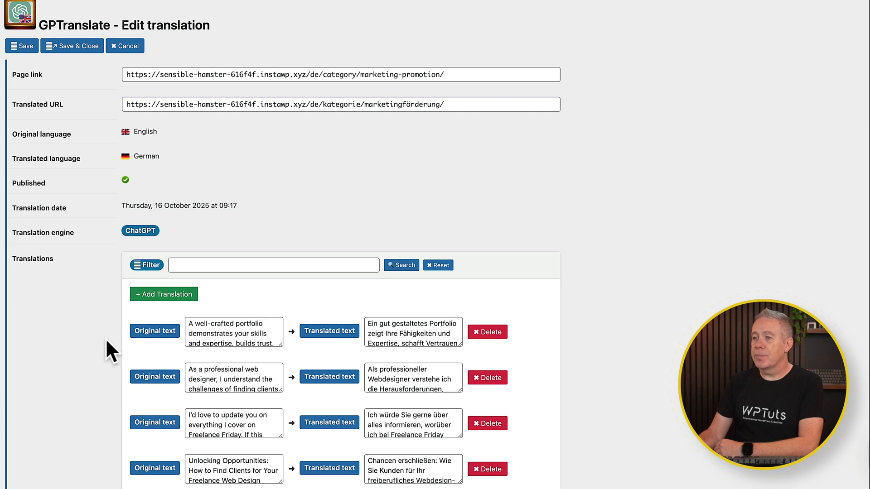
# Step: Enlarge the first entry's translated and original text boxes to compare them, and check the image alt attribute translations
pyautogui.scroll(-4, 105, 339)
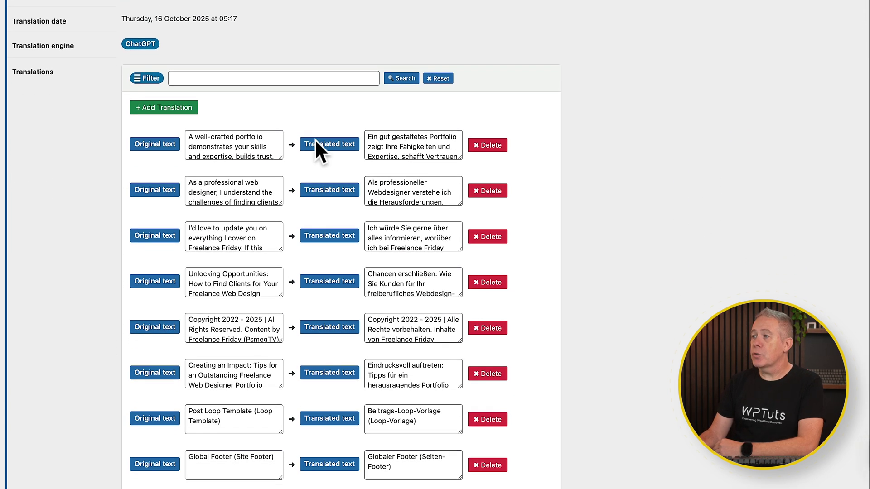
pyautogui.moveTo(460, 158); pyautogui.dragTo(467, 313)
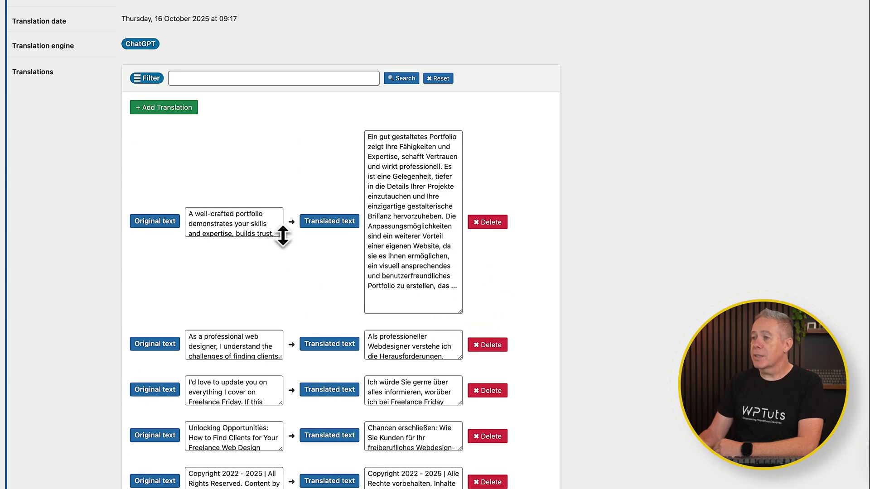
pyautogui.moveTo(283, 235); pyautogui.dragTo(288, 386)
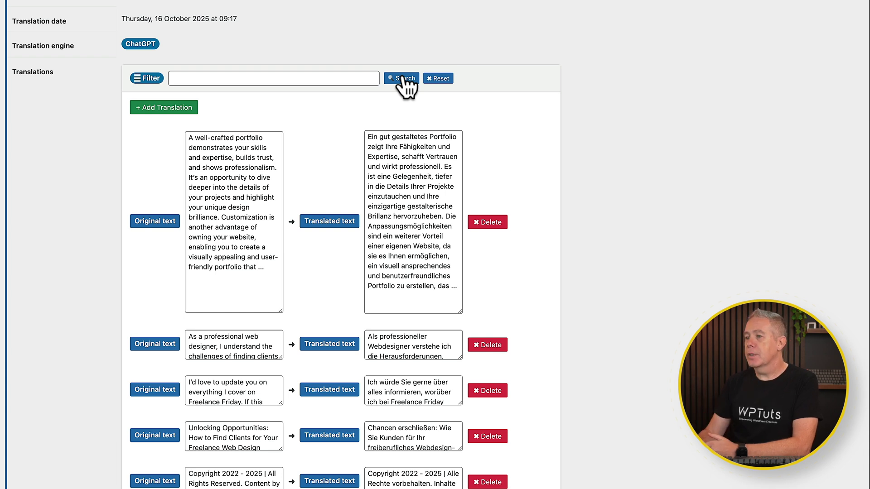
pyautogui.scroll(-6, 403, 82)
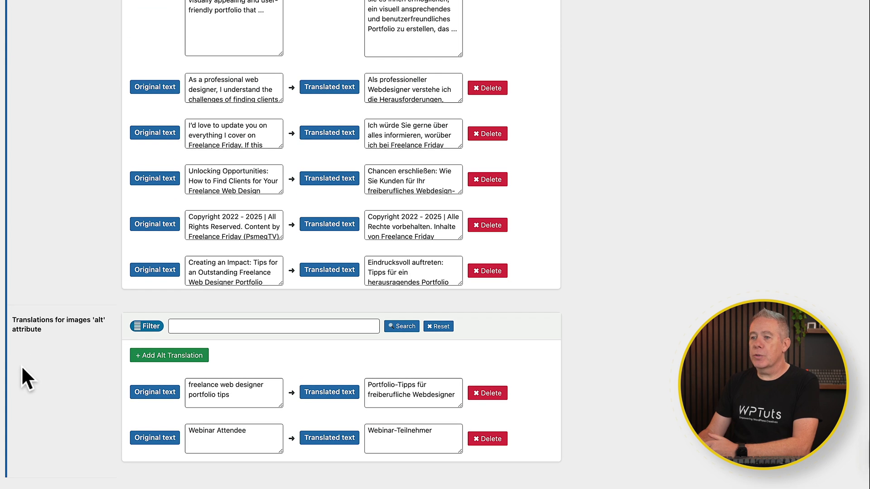
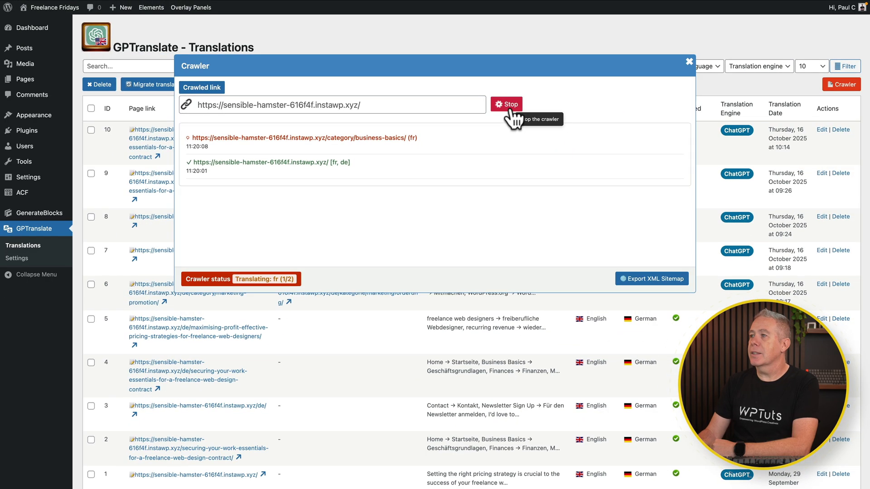
# Step: Open the GPTranslate settings and review the translation engine and model choices, keeping ChatGPT/DeepSeek/Gemini and GPT-5 Mini
pyautogui.click(538, 130)
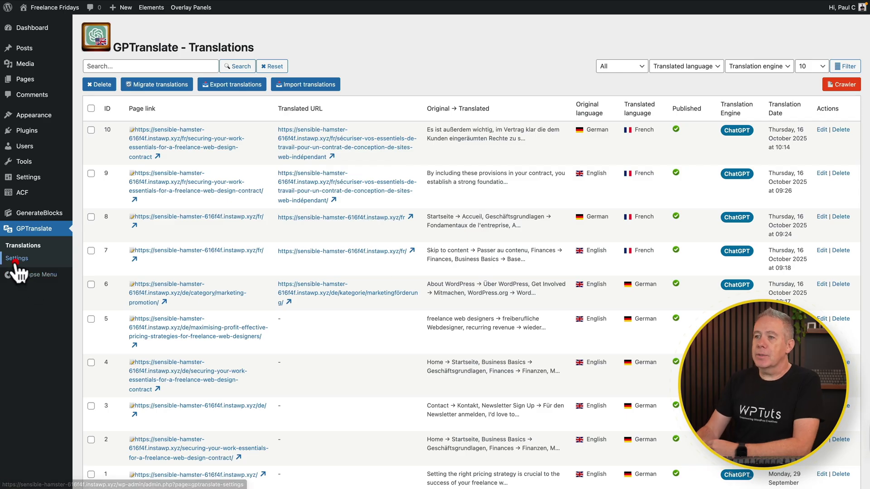
pyautogui.click(15, 262)
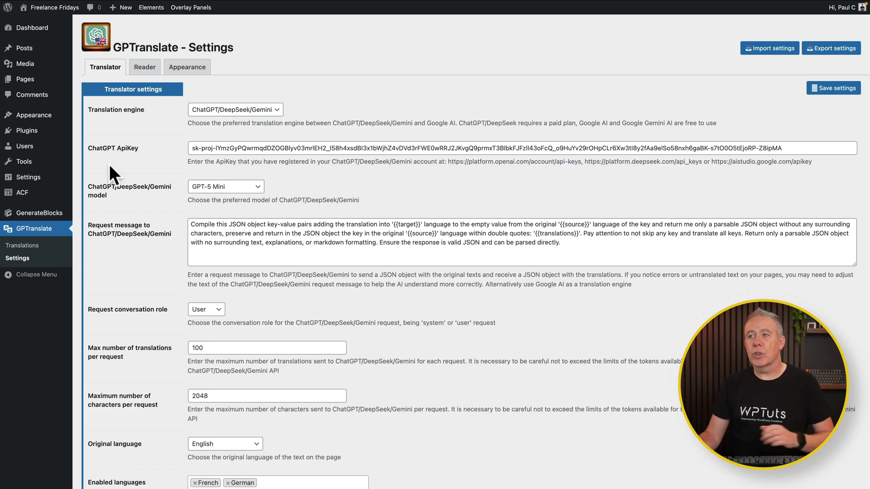
pyautogui.click(280, 108)
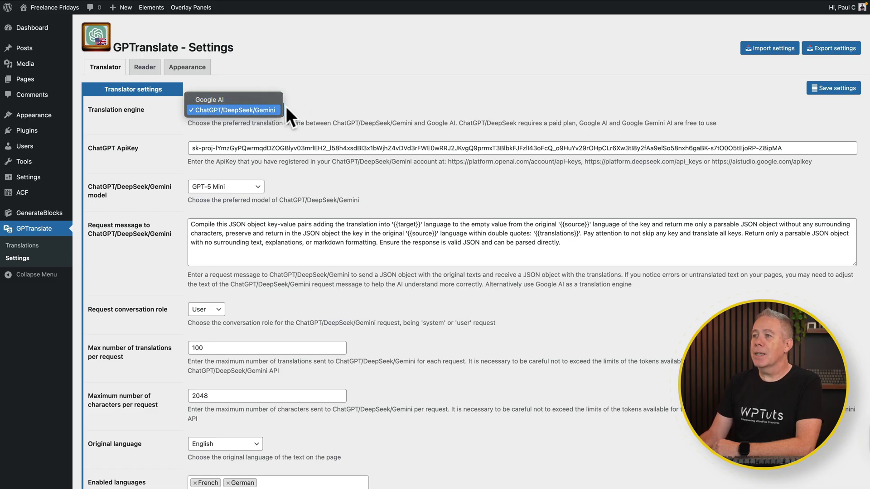
pyautogui.click(281, 109)
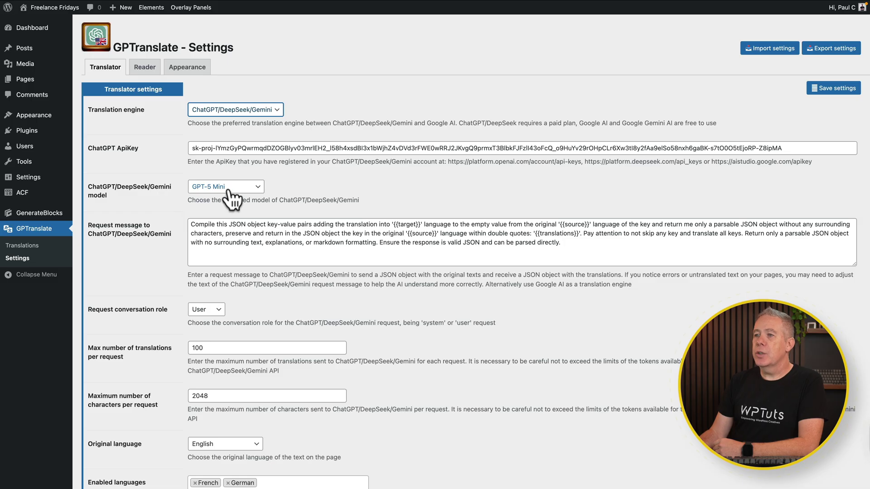
pyautogui.click(246, 191)
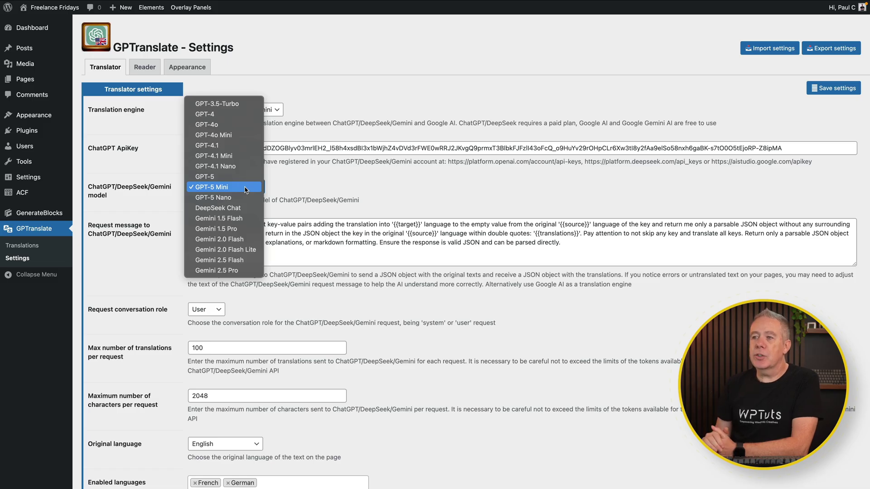
pyautogui.click(247, 191)
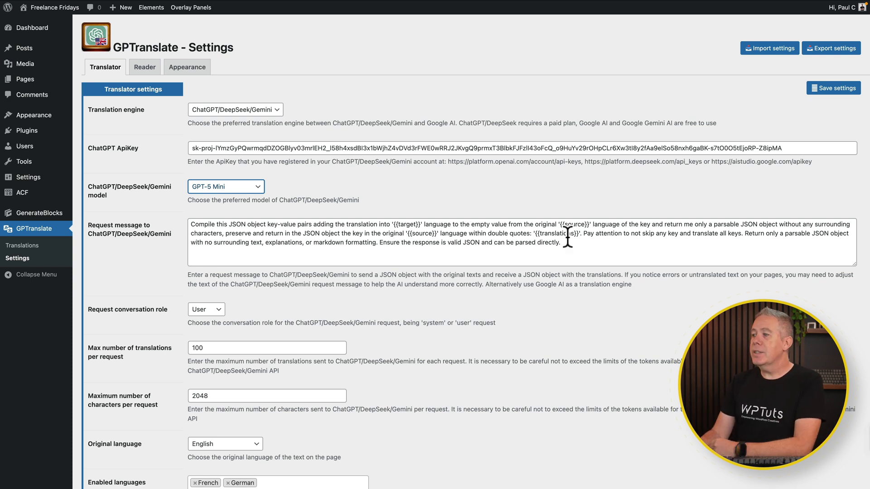
# Step: Highlight the whole request message sent to ChatGPT/DeepSeek/Gemini to examine it, leaving its text unedited
pyautogui.moveTo(580, 243); pyautogui.dragTo(197, 222)
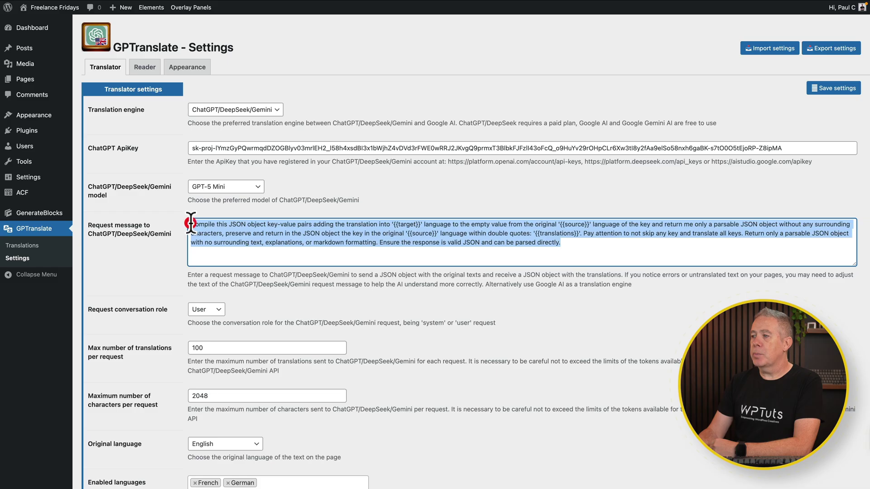
pyautogui.click(574, 245)
pyautogui.click(575, 245)
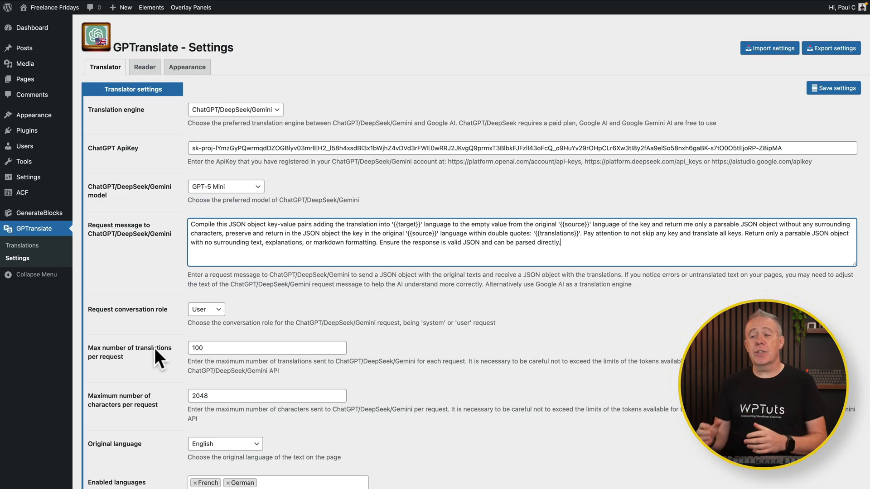
# Step: Browse the languages available for the Original language setting, keeping English
pyautogui.scroll(-9, 443, 395)
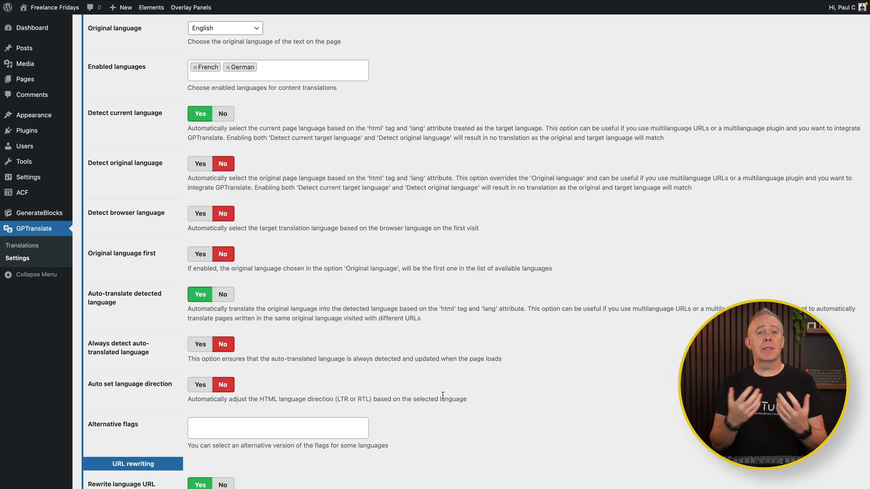
pyautogui.click(254, 28)
pyautogui.scroll(-15, 232, 155)
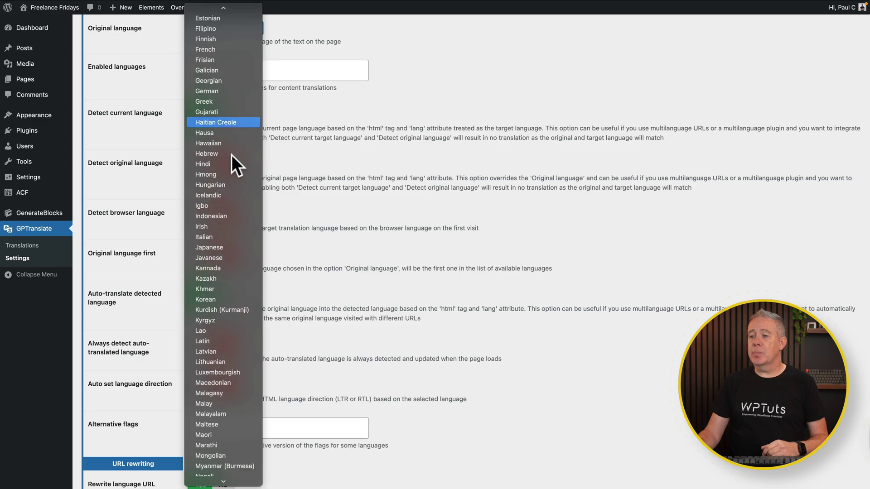
pyautogui.click(459, 72)
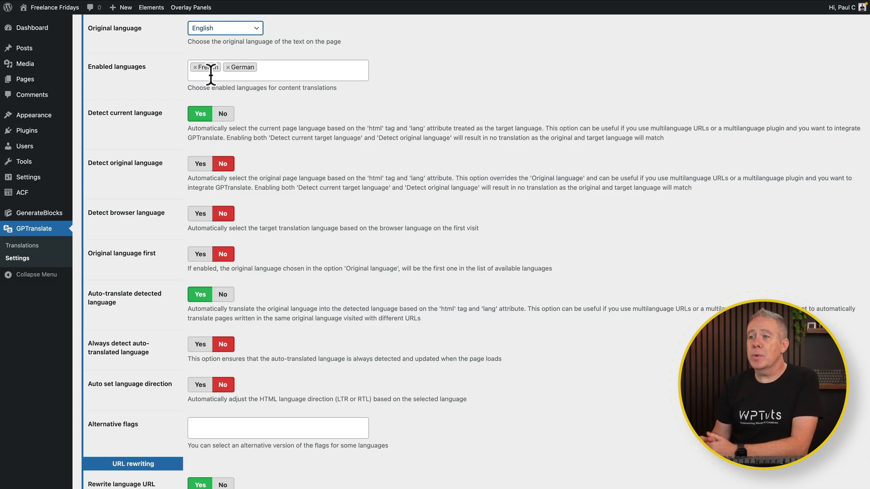
# Step: Browse the languages that can be added to Enabled languages, keeping only French and German
pyautogui.click(278, 69)
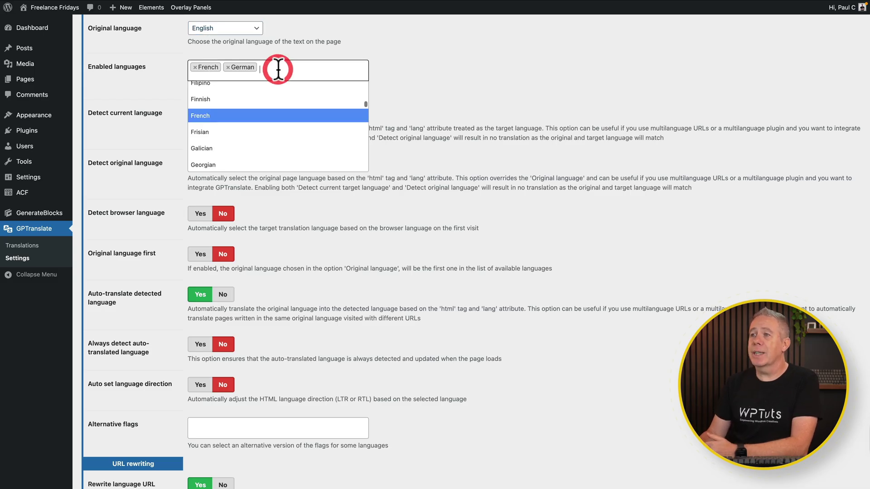
pyautogui.scroll(-15, 284, 126)
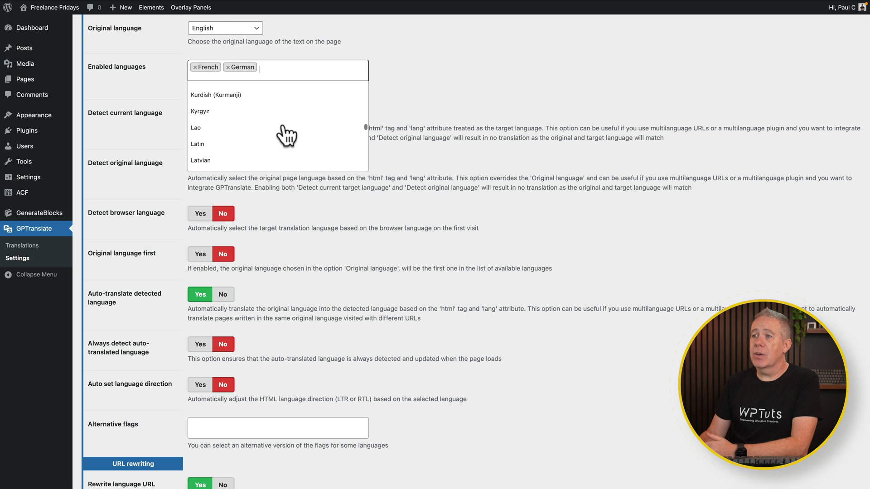
pyautogui.scroll(-10, 284, 133)
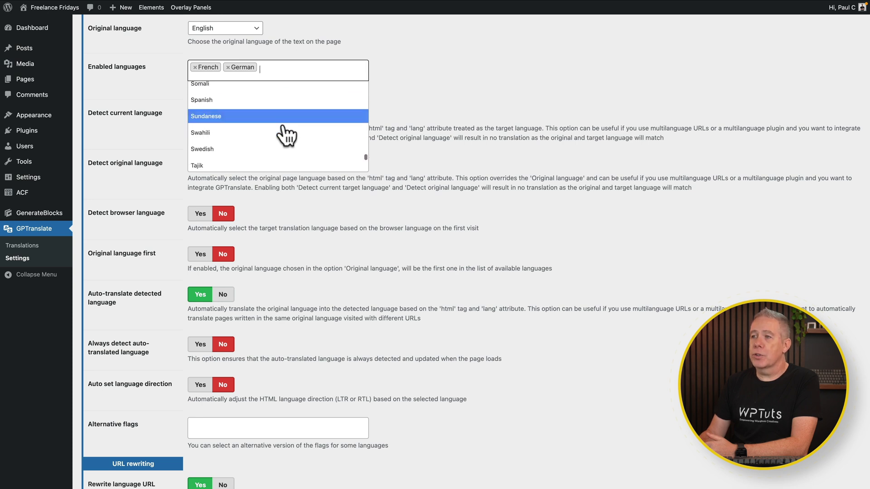
pyautogui.click(390, 85)
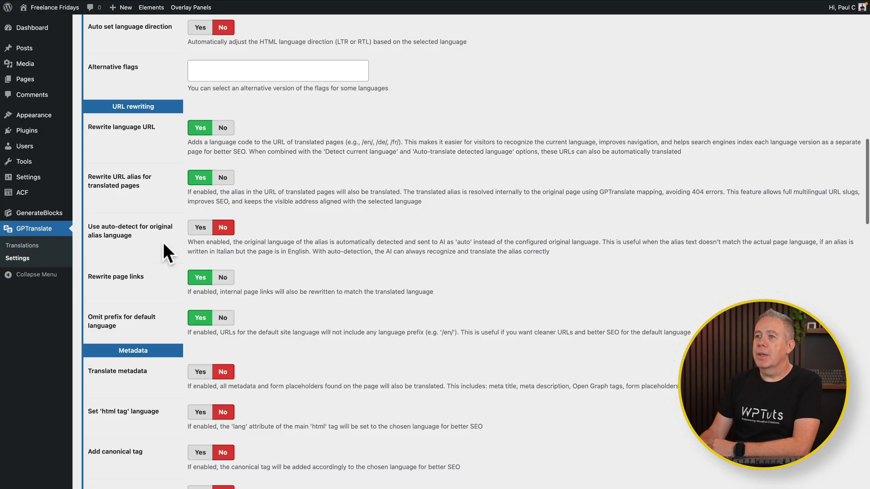
# Step: Review the URL rewriting settings and inspect the French article's web address for its language code and translated alias
pyautogui.scroll(-1, 163, 243)
pyautogui.scroll(-1, 164, 244)
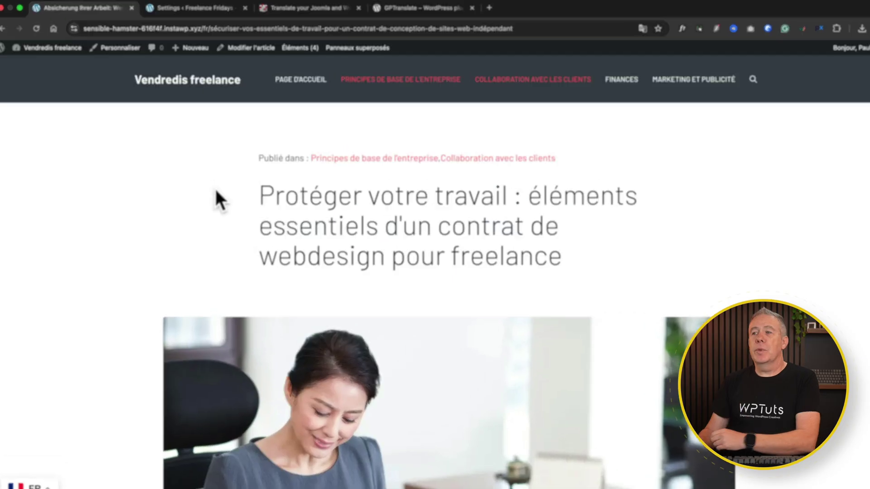
pyautogui.click(203, 28)
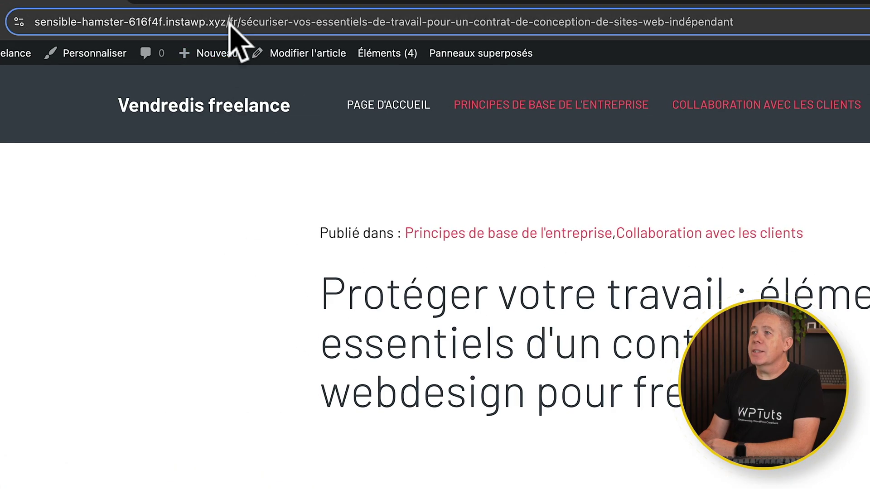
# Step: Highlight the fr language code and then the translated alias in the French article's web address
pyautogui.doubleClick(234, 22)
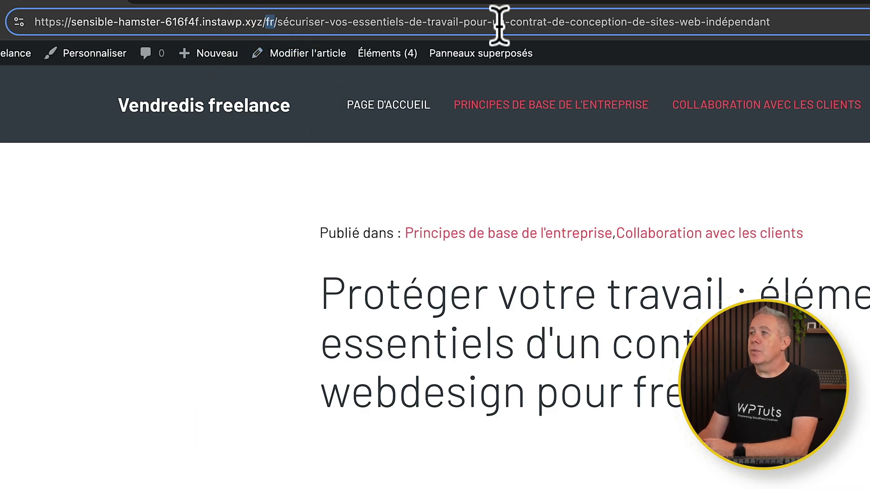
pyautogui.moveTo(779, 22); pyautogui.dragTo(277, 25)
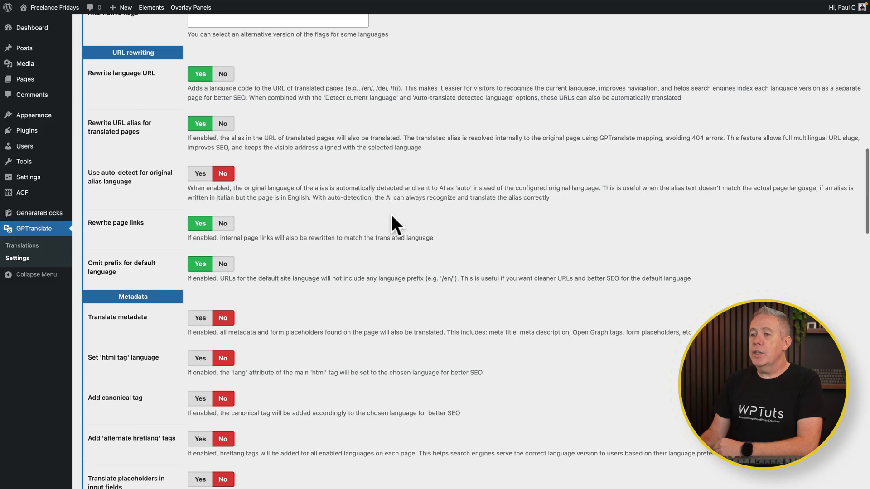
# Step: Review the Metadata settings, including html tag language, canonical and hreflang tags, and image attribute translation
pyautogui.scroll(-5, 392, 217)
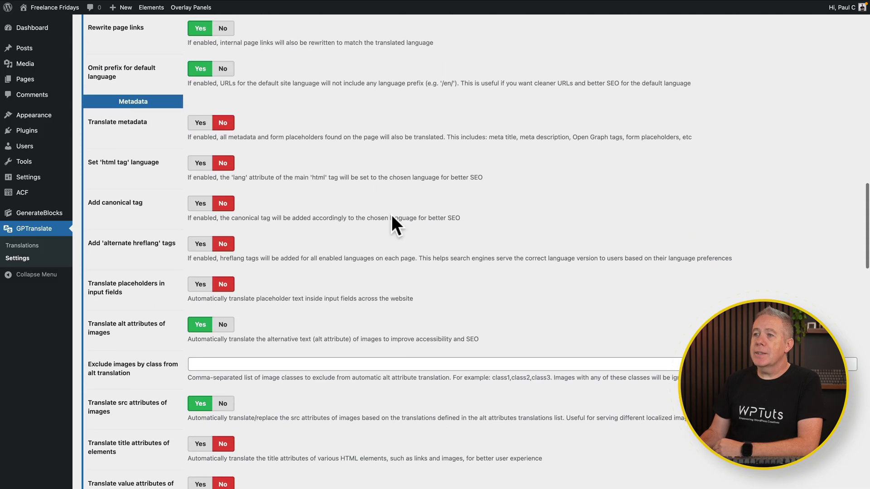
pyautogui.scroll(-1, 392, 222)
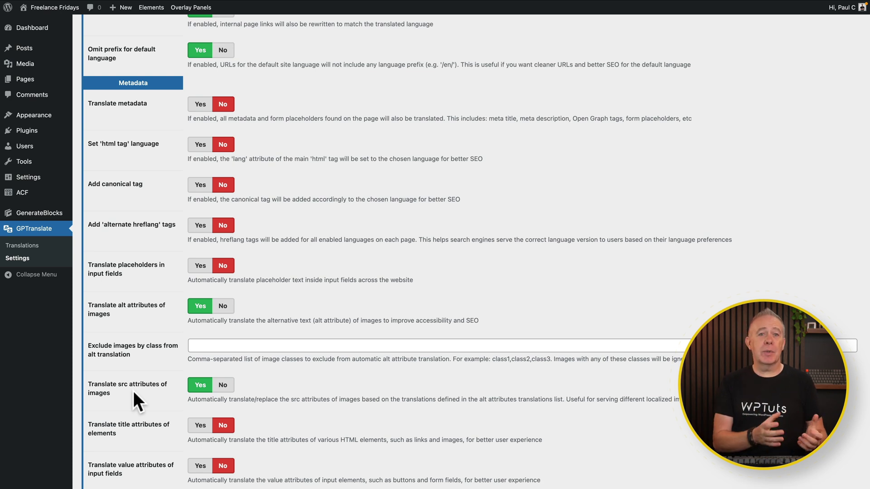
pyautogui.scroll(-3, 134, 392)
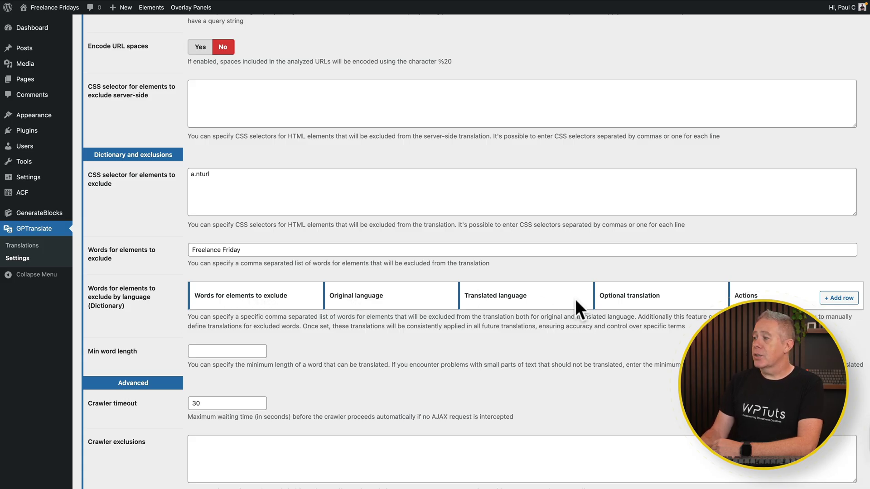
# Step: Try out a row in the by-language word exclusion dictionary, browsing its Original language choices and removing the row
pyautogui.click(841, 300)
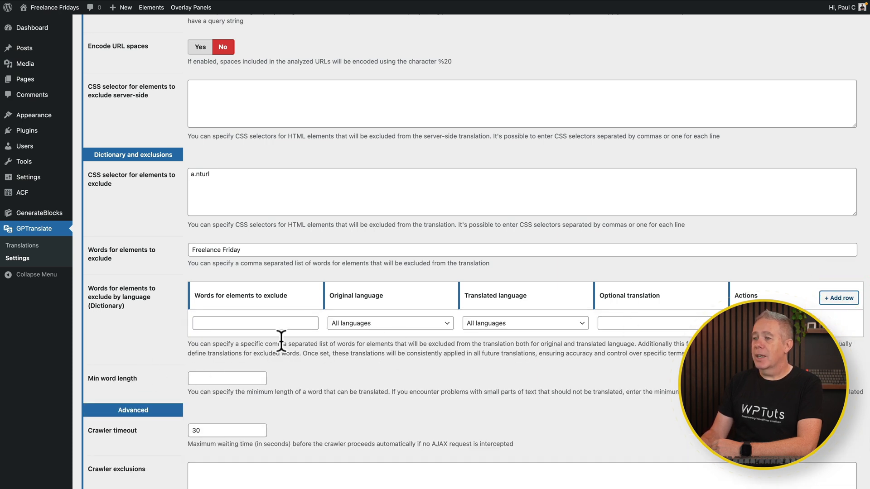
pyautogui.click(400, 322)
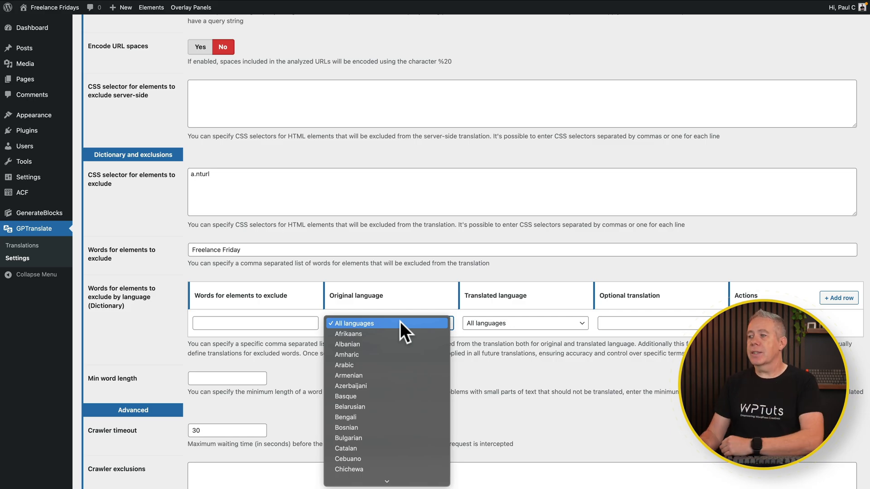
pyautogui.click(606, 355)
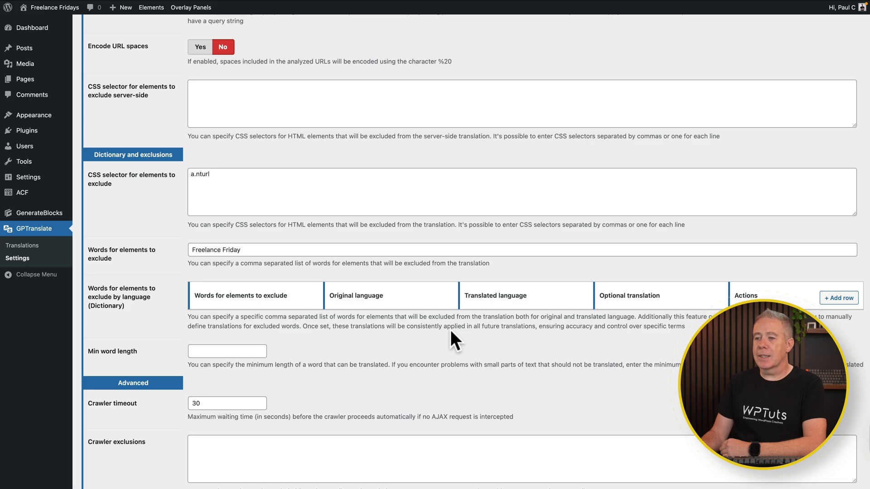
# Step: Review the remaining Translator settings beyond the dictionary and exclusions section
pyautogui.scroll(-8, 450, 330)
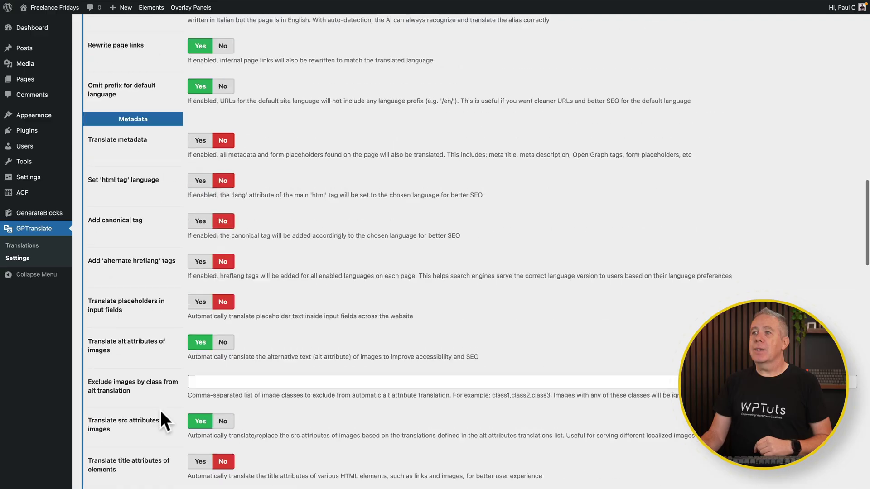
pyautogui.scroll(5, 161, 411)
pyautogui.scroll(10, 160, 411)
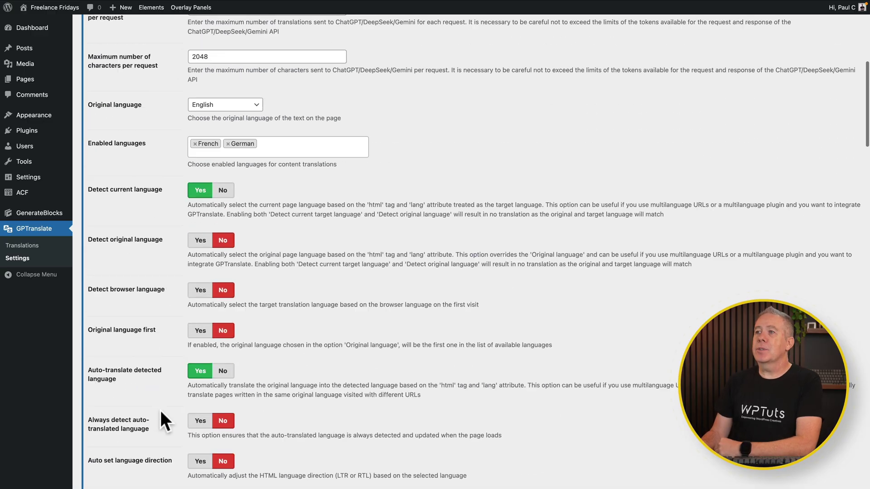
# Step: Review the audio Reader settings, from enabling the reader to voice, reading speed, CSS selectors and maximum chunk length
pyautogui.click(143, 68)
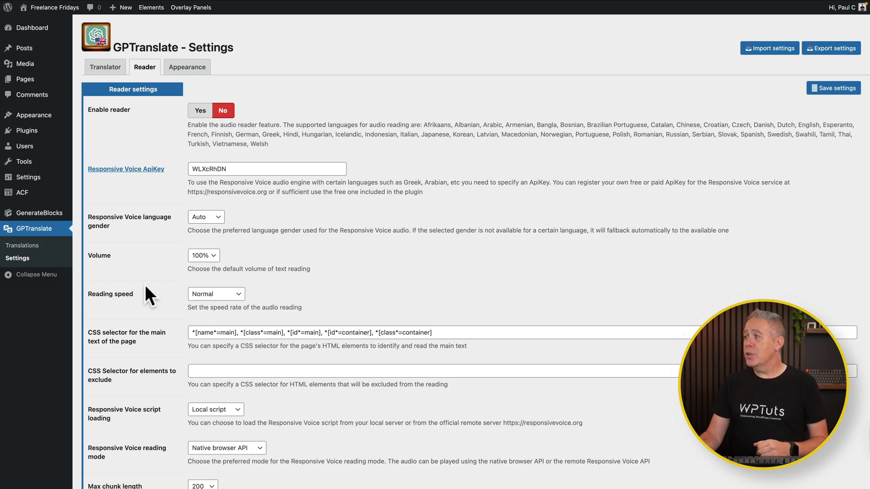
pyautogui.scroll(-3, 145, 284)
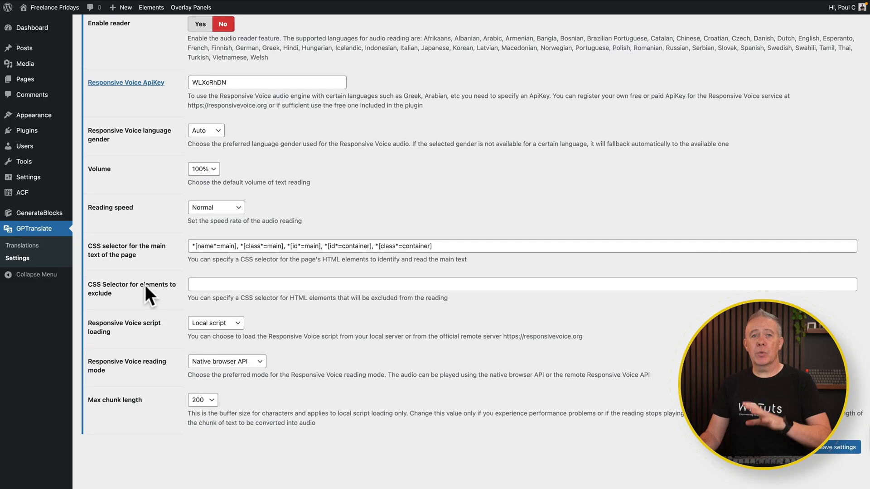
pyautogui.scroll(3, 145, 284)
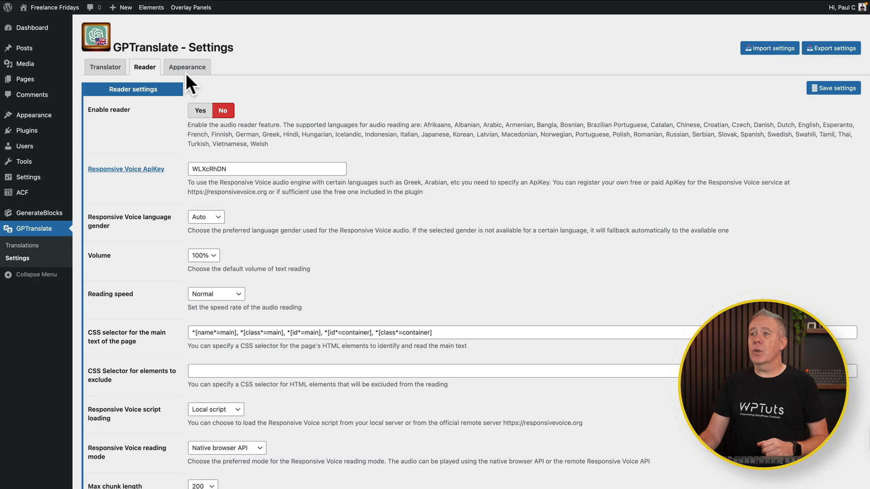
# Step: Review the widget's Appearance settings and browse its Position options, keeping Bottom left
pyautogui.click(187, 70)
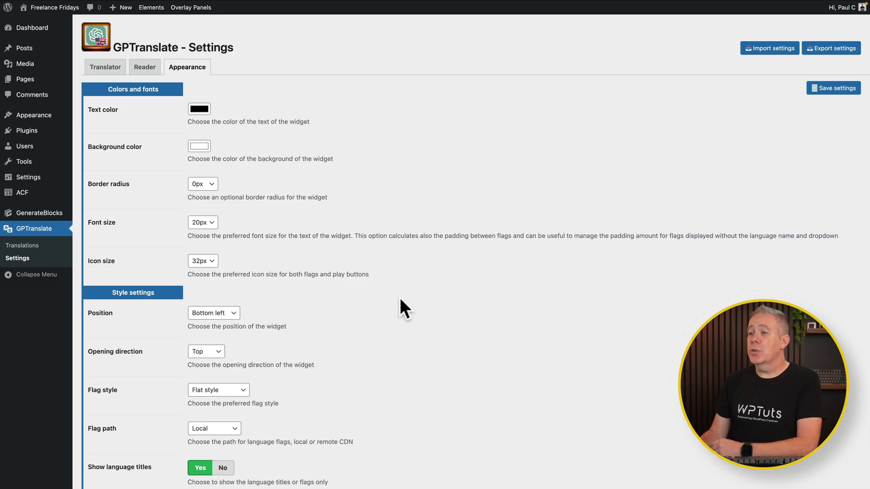
pyautogui.scroll(-5, 413, 317)
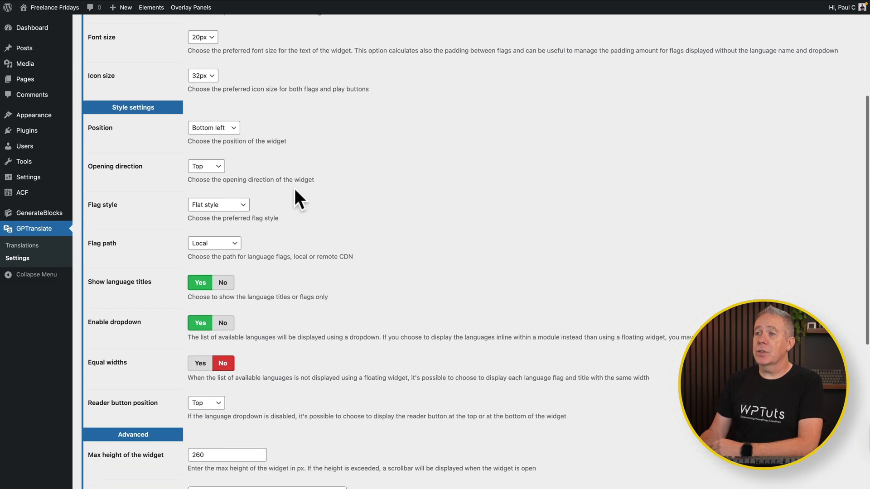
pyautogui.click(232, 128)
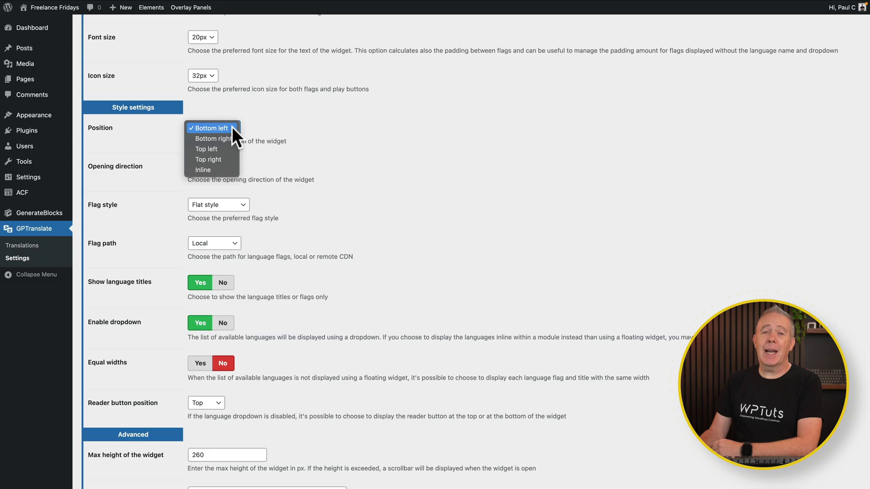
pyautogui.click(211, 129)
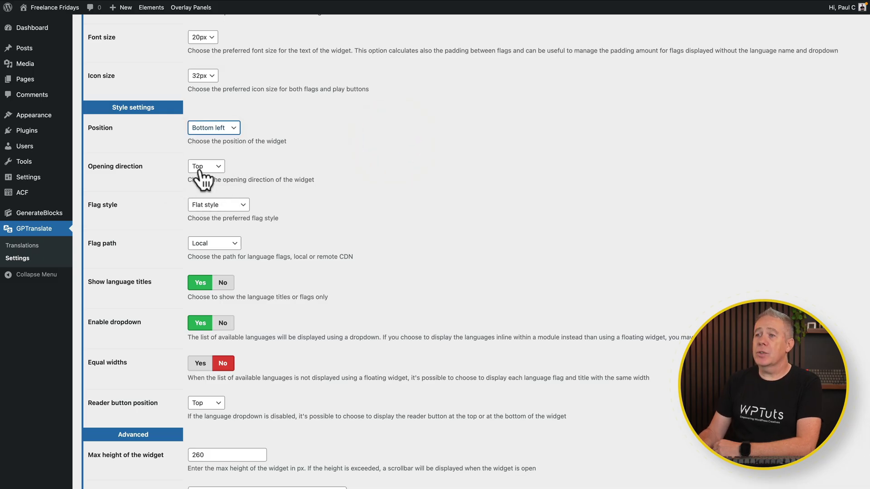
# Step: Browse the Flag style and Flag path options, keeping Flat style and Local, and review the widget's Advanced settings
pyautogui.click(240, 205)
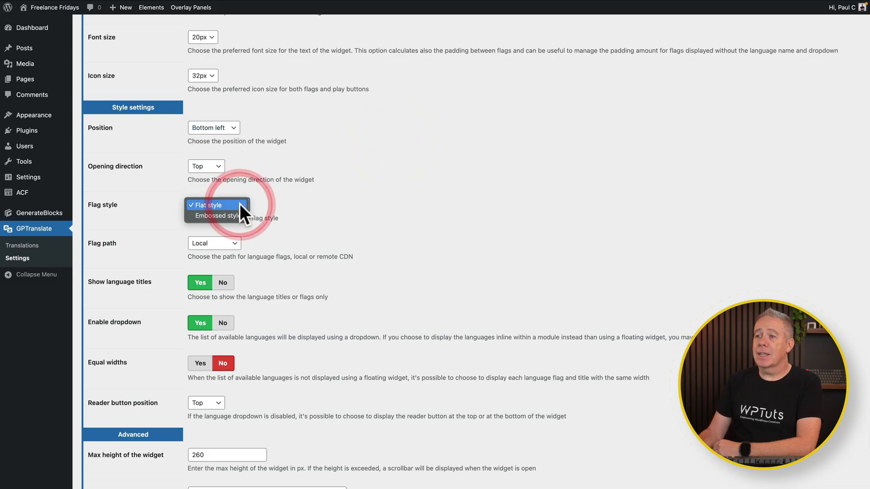
pyautogui.click(341, 205)
pyautogui.click(232, 244)
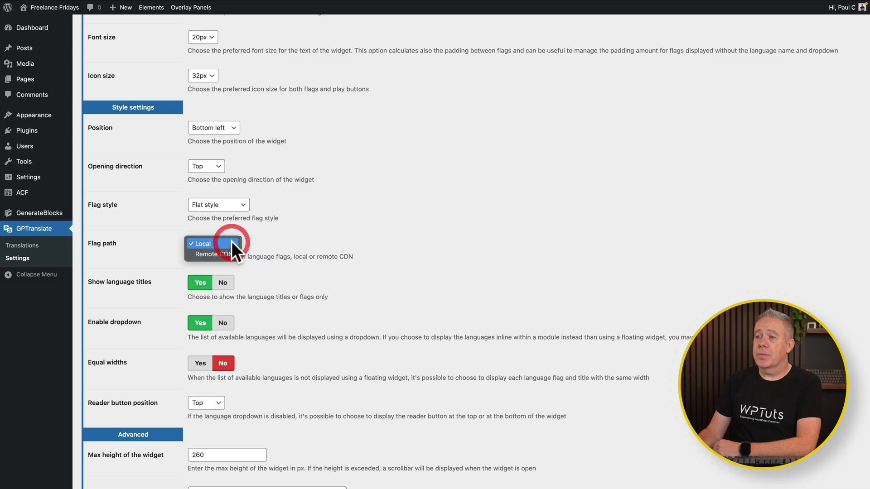
pyautogui.click(232, 243)
pyautogui.scroll(-1, 331, 271)
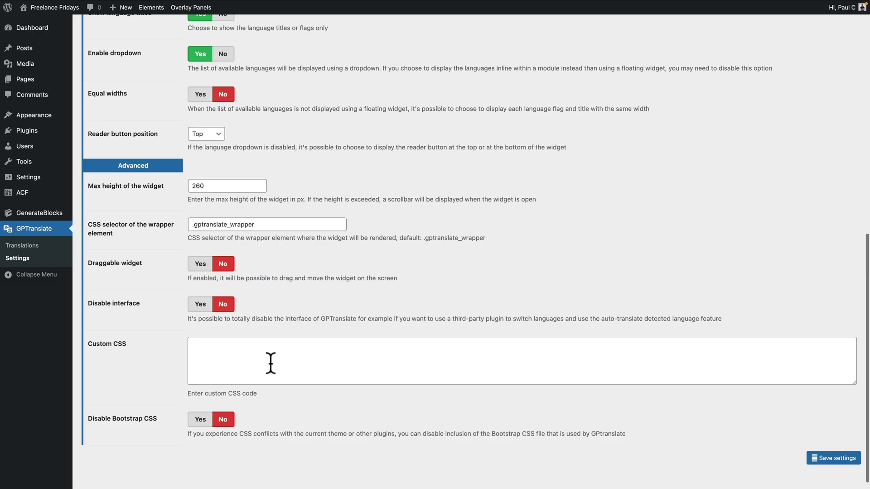
pyautogui.scroll(-1, 271, 363)
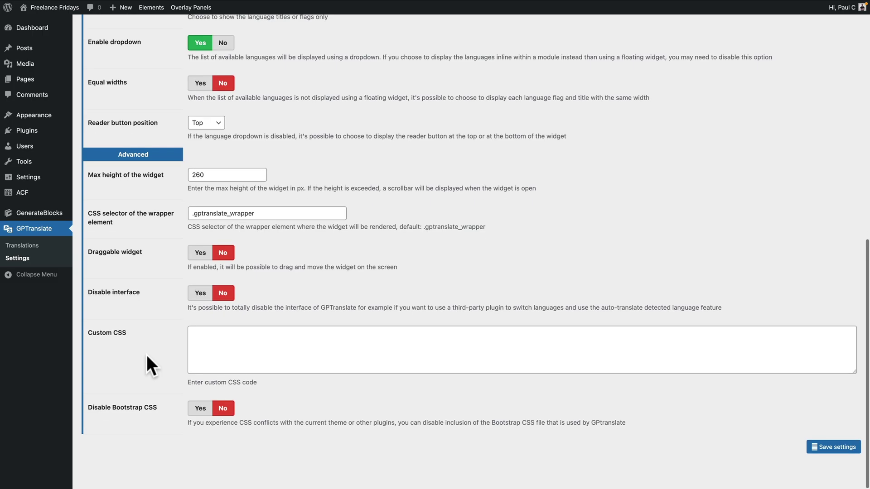